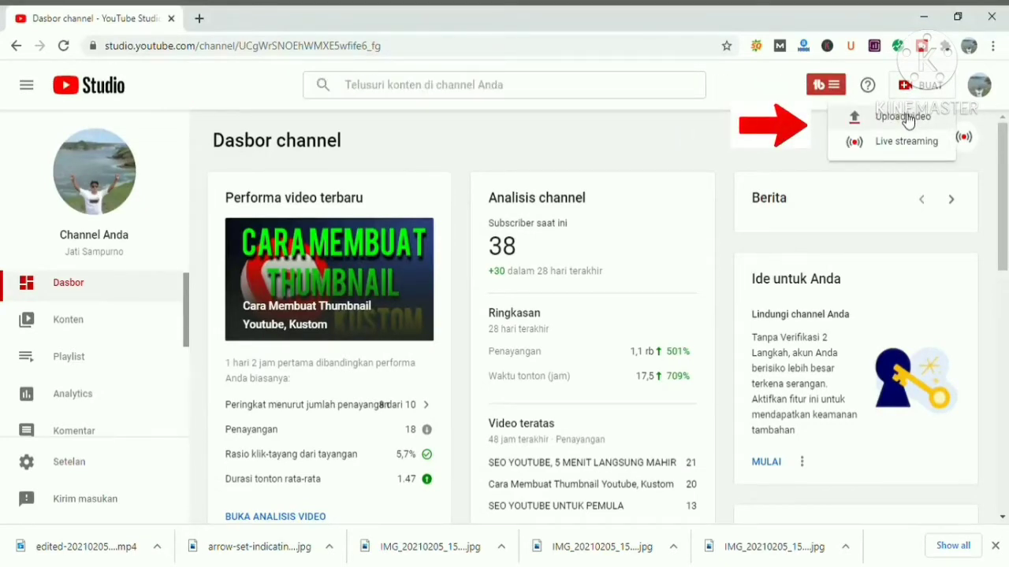
Step: Upload the video file CARA MENAMBAH VIEWER YOUTUBE and enter "CARA MENAMBAH VIEWER YOUTUBE" as the first line of its description
click(905, 117)
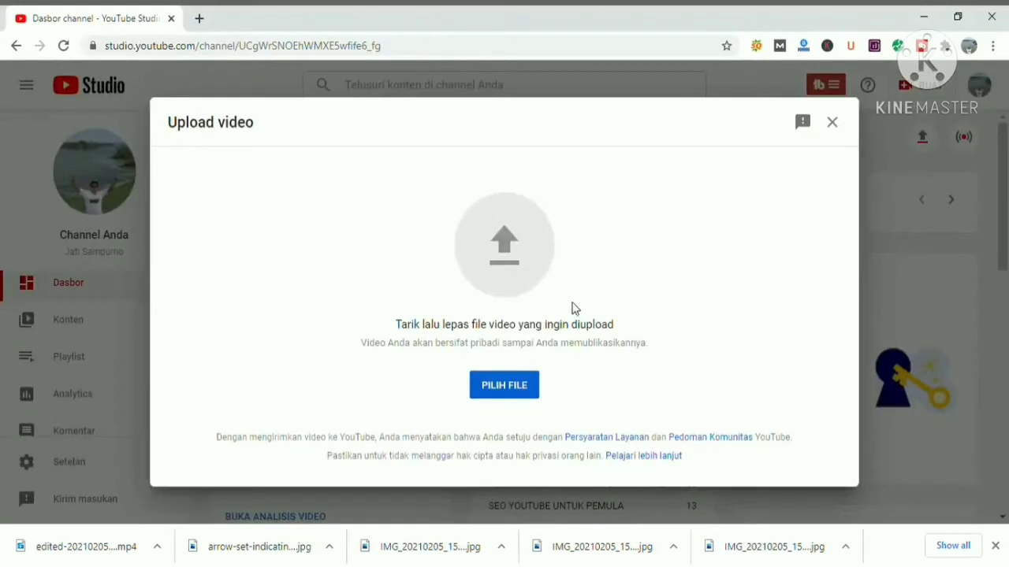
click(512, 392)
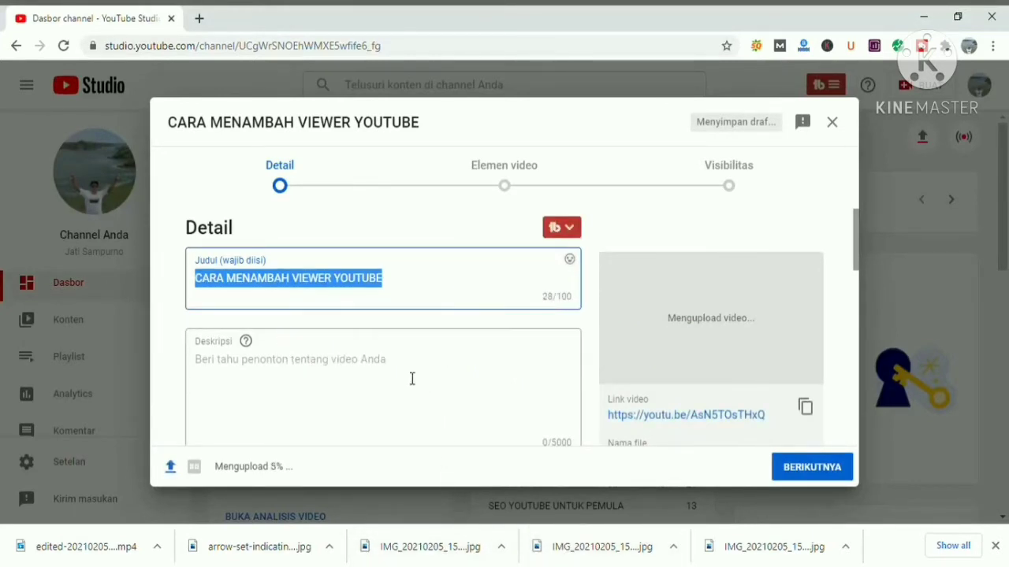
click(351, 372)
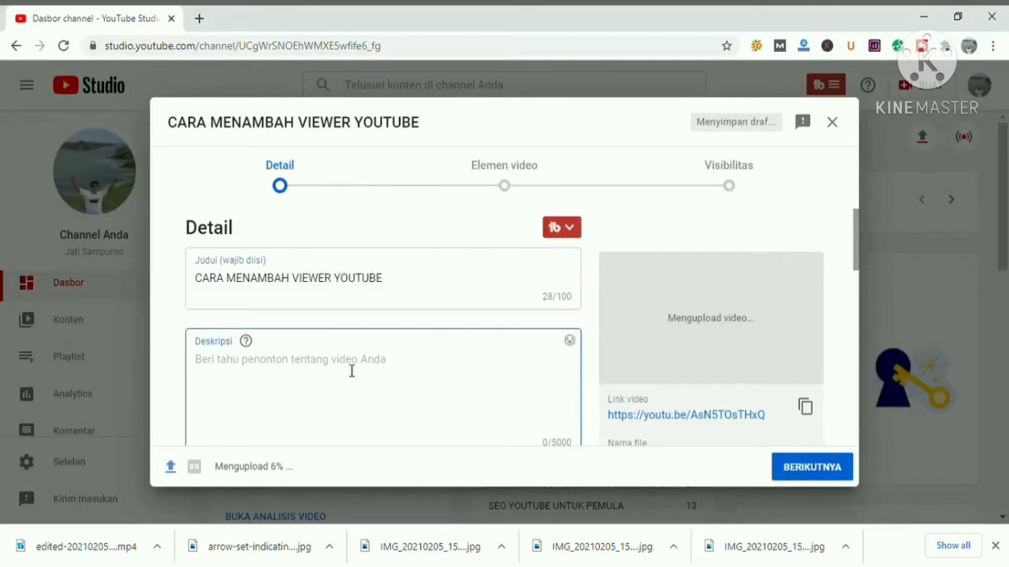
text(ca)
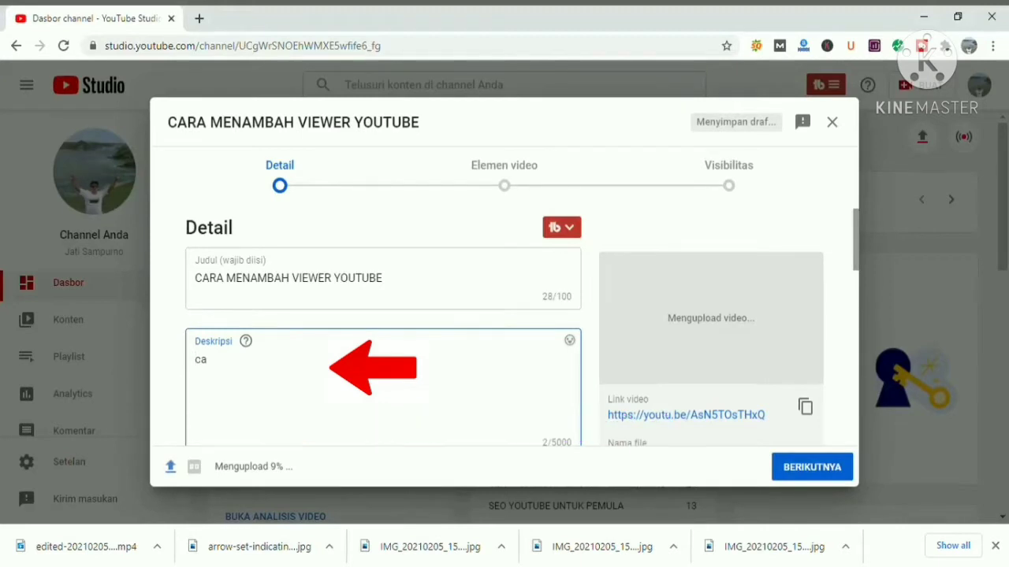
key(BackSpace)
key(BackSpace)
text(CCA)
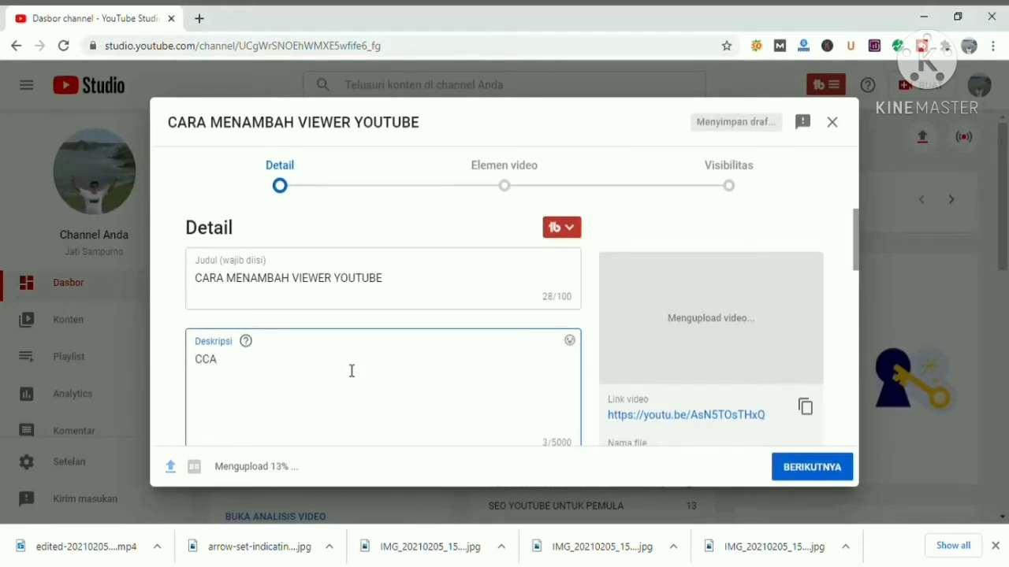
text(A)
key(BackSpace)
text(ARA MENAMBAH)
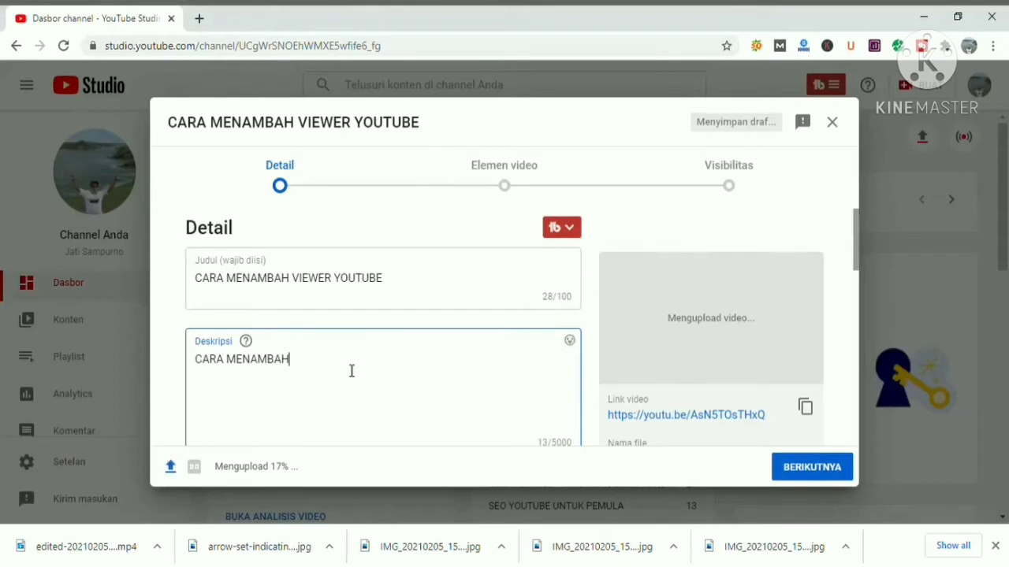
text( VIEWER YOUTUBE)
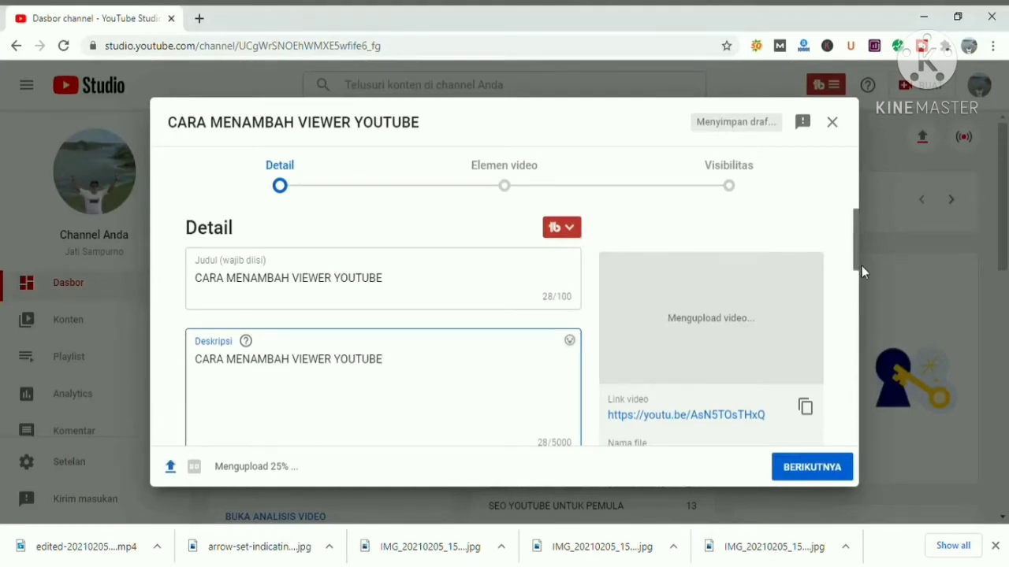
Step: Start a second description paragraph, after a blank line, with "Cara menambah viewer, subscriber, like, dan komen video youtube"
drag(861, 266, 860, 290)
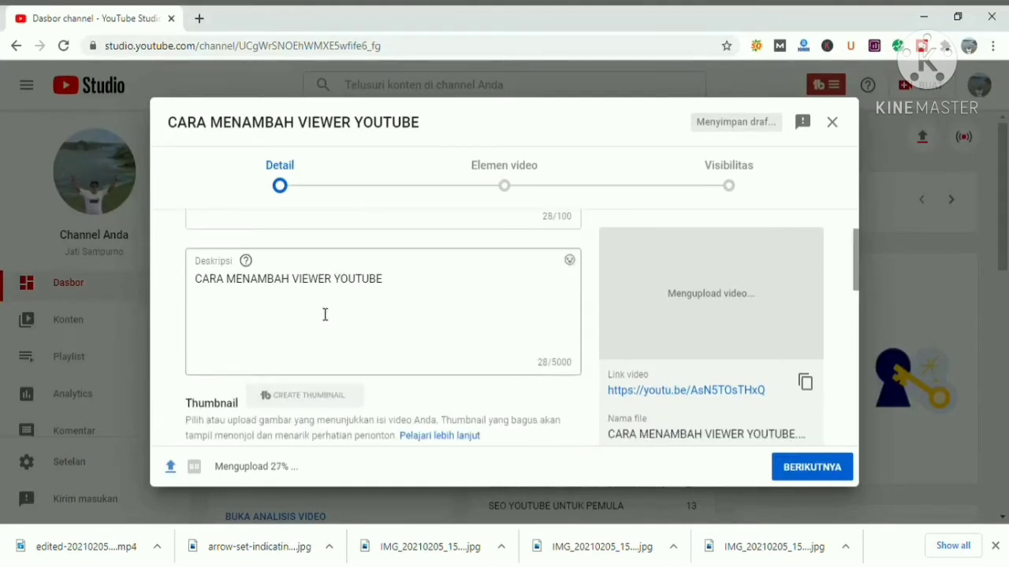
click(396, 284)
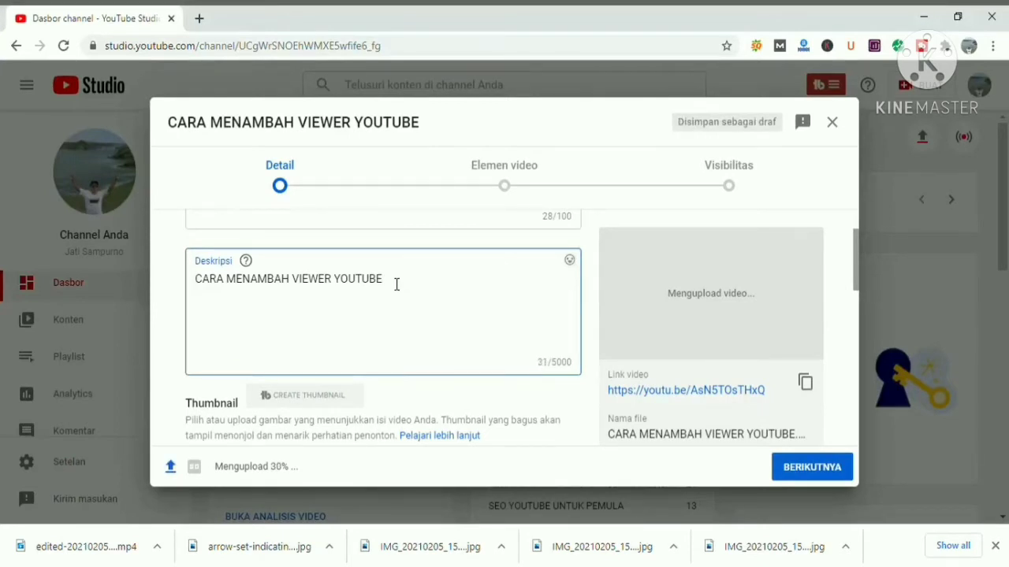
text(Cara)
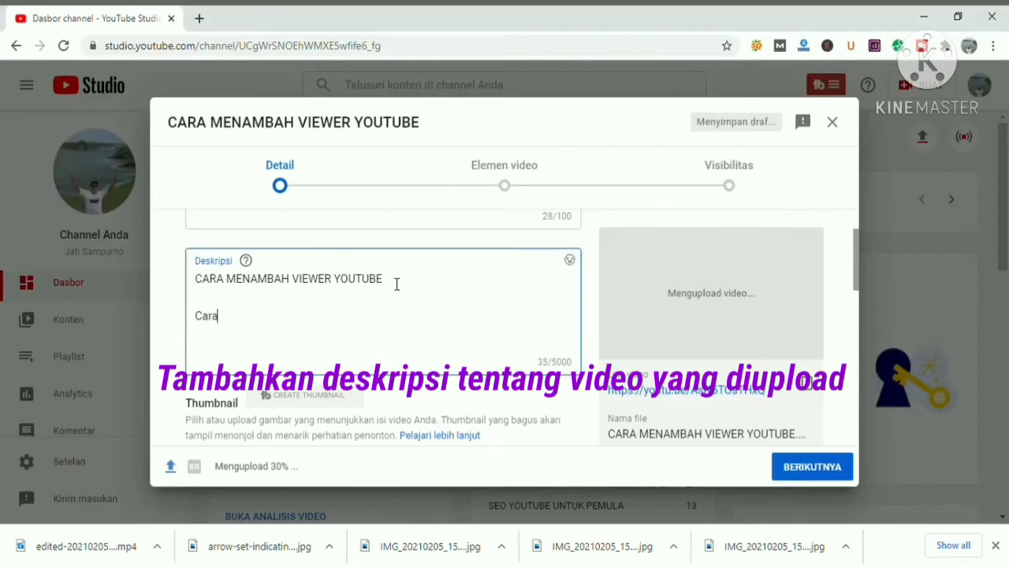
text( men)
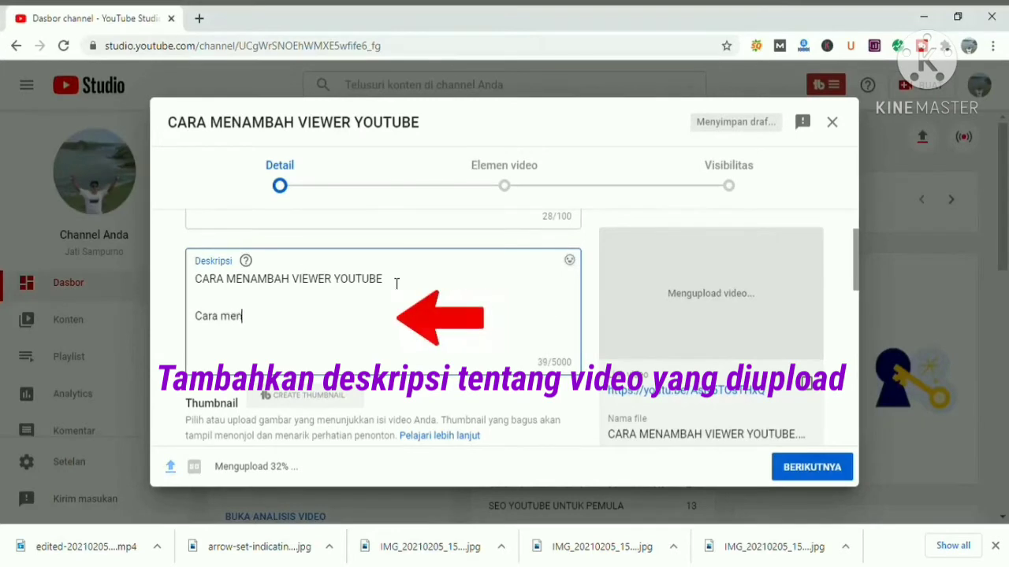
text(amba)
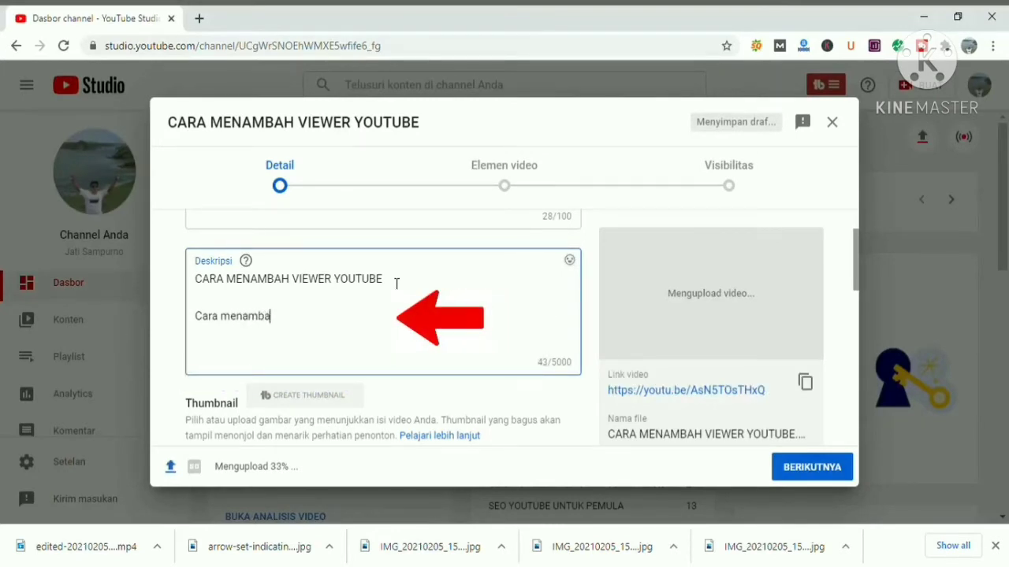
text(h vi)
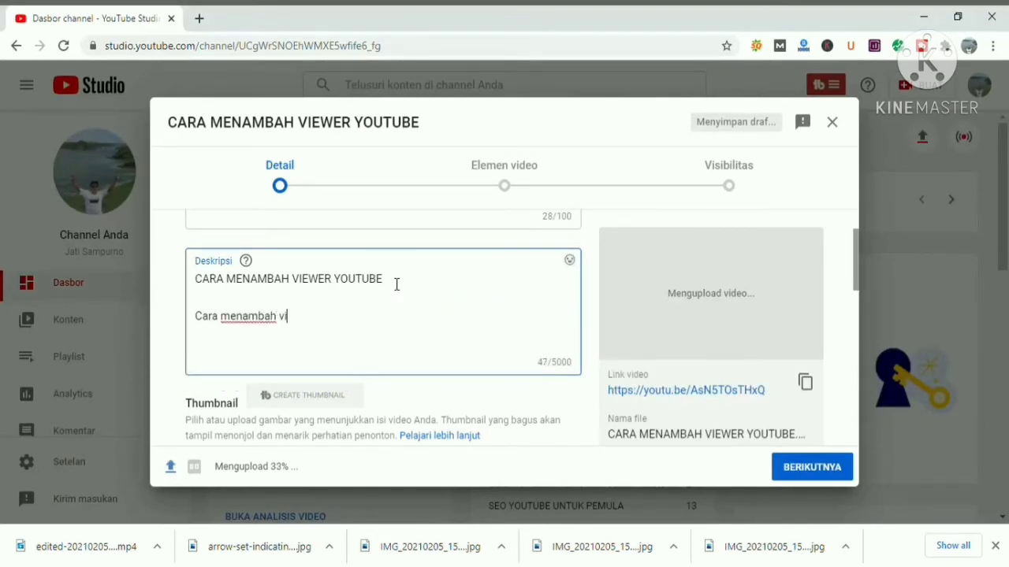
text(ewer, subscr)
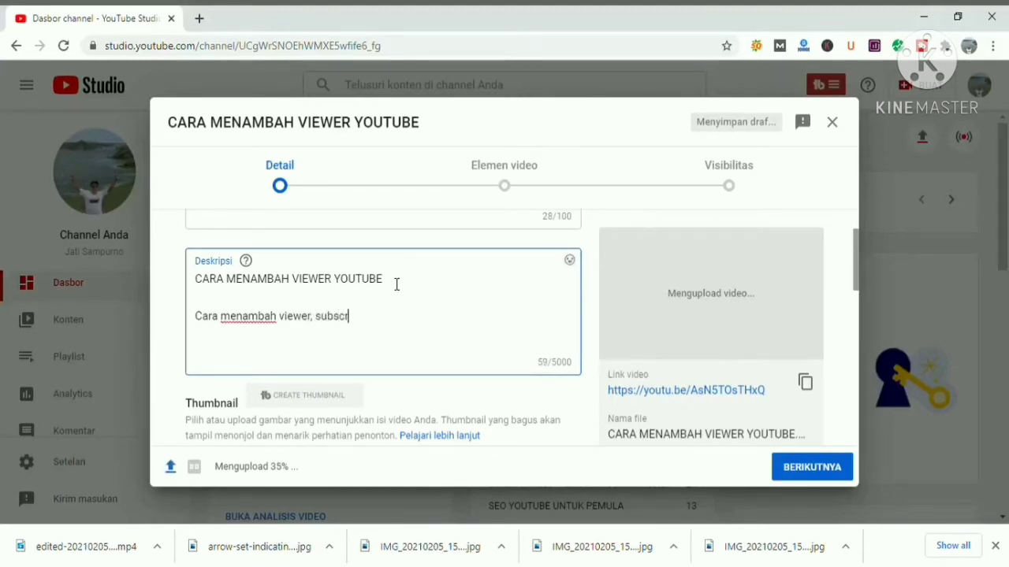
text(iber)
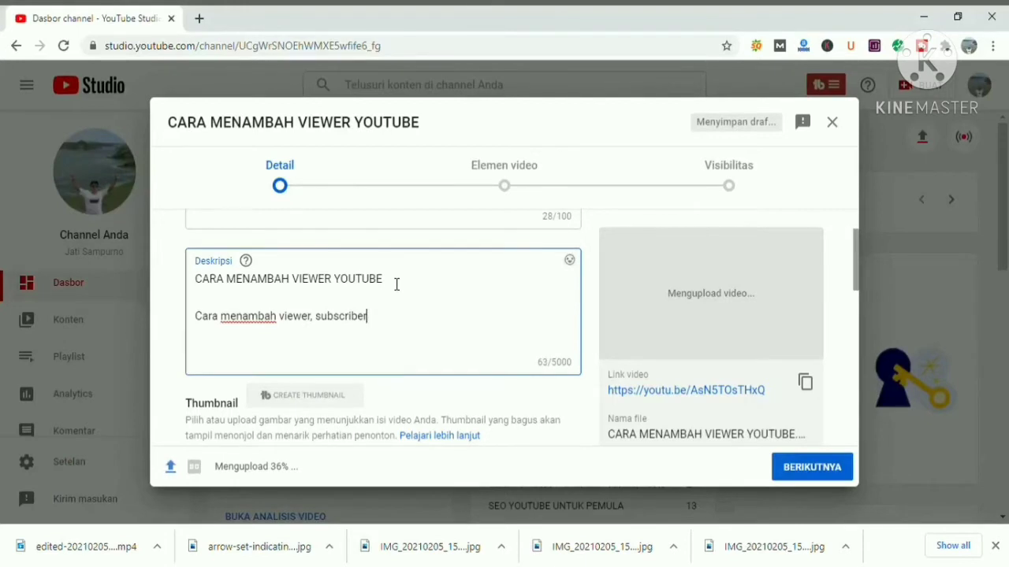
text(, like, dan kome)
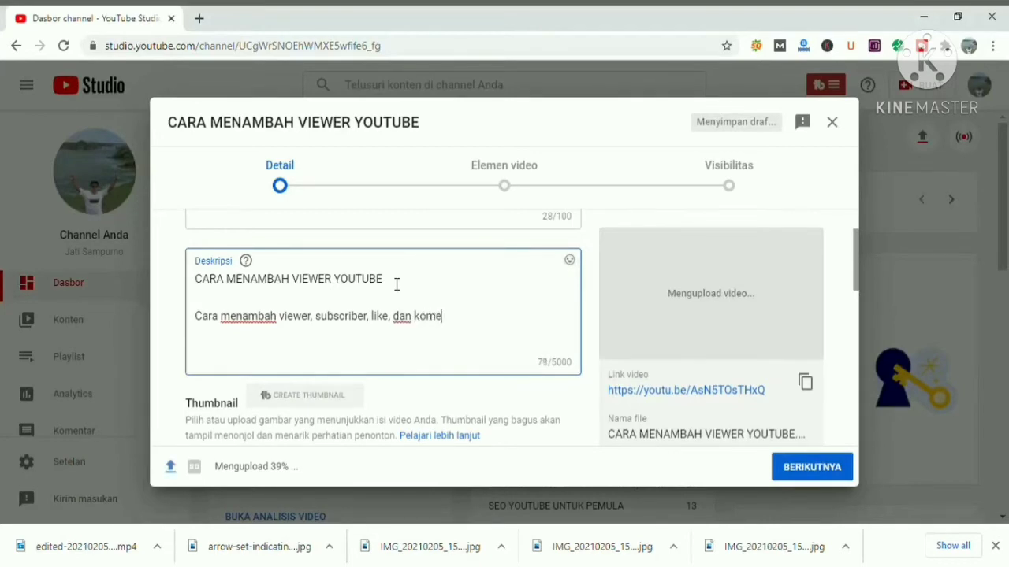
text(n video yo)
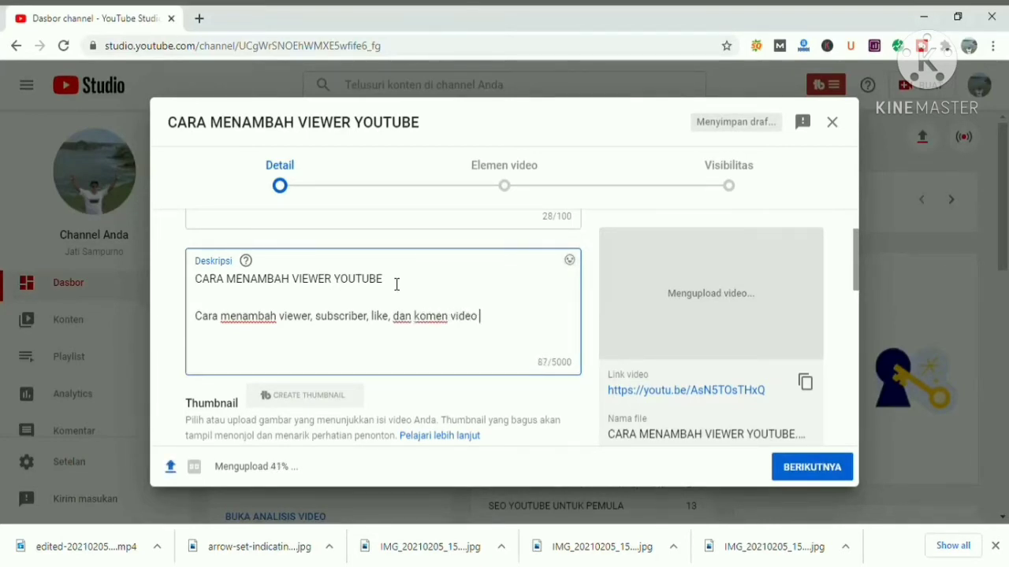
text(u)
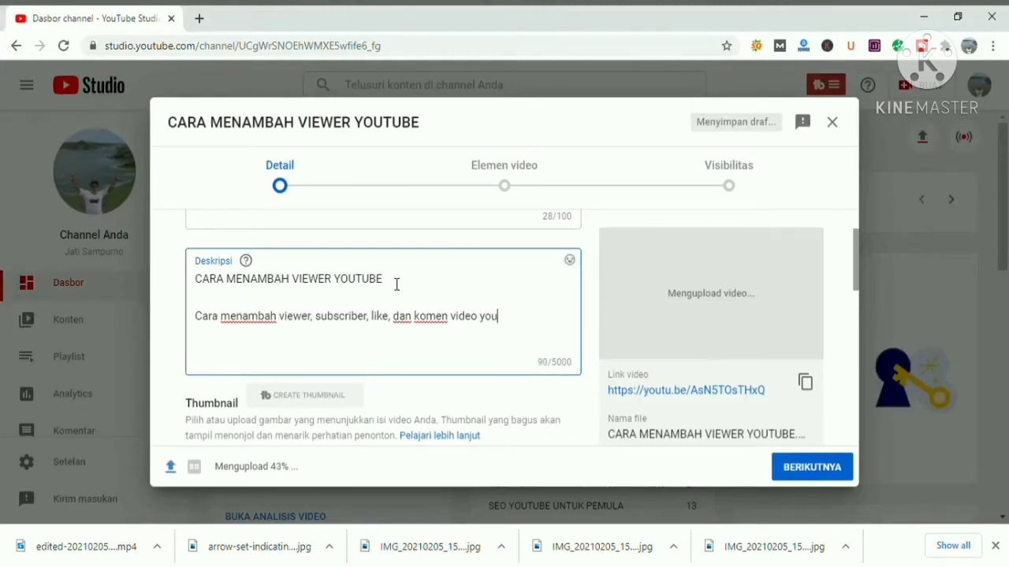
text(tube d)
key(BackSpace)
Step: Complete the description's second paragraph with "agar banyak yang nonton."
text(a)
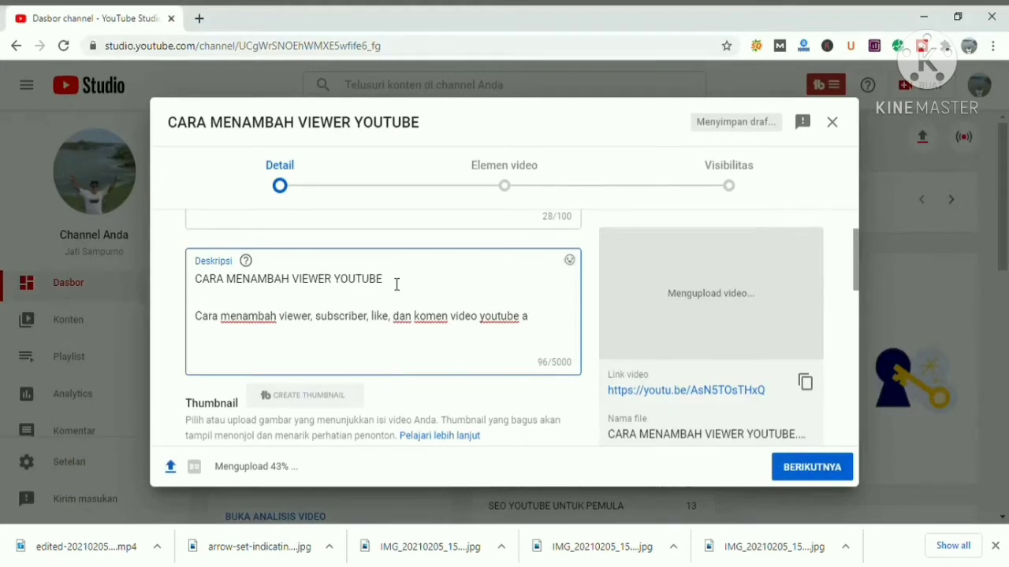
text(gar da)
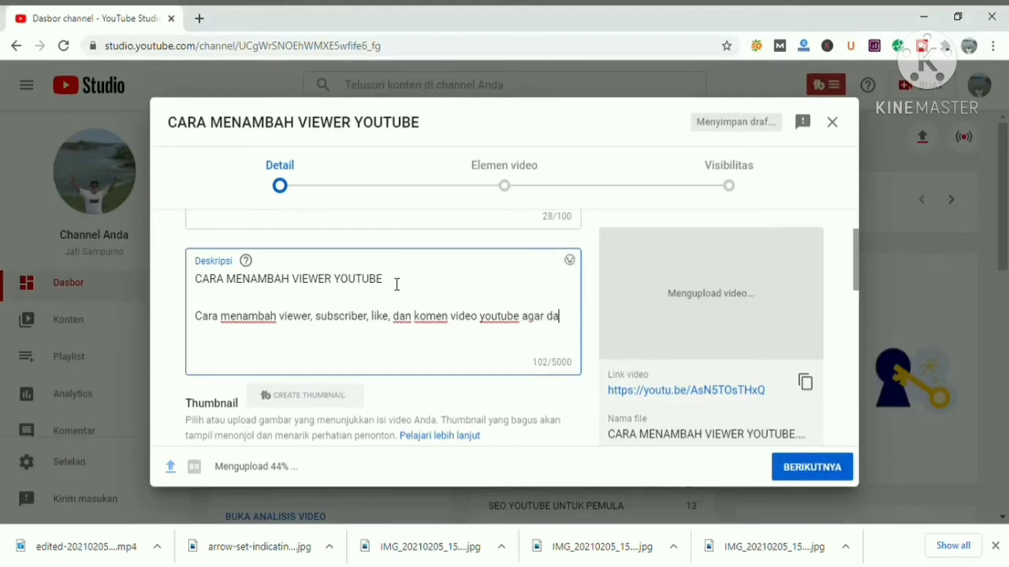
key(BackSpace)
key(BackSpace)
text(banyak di)
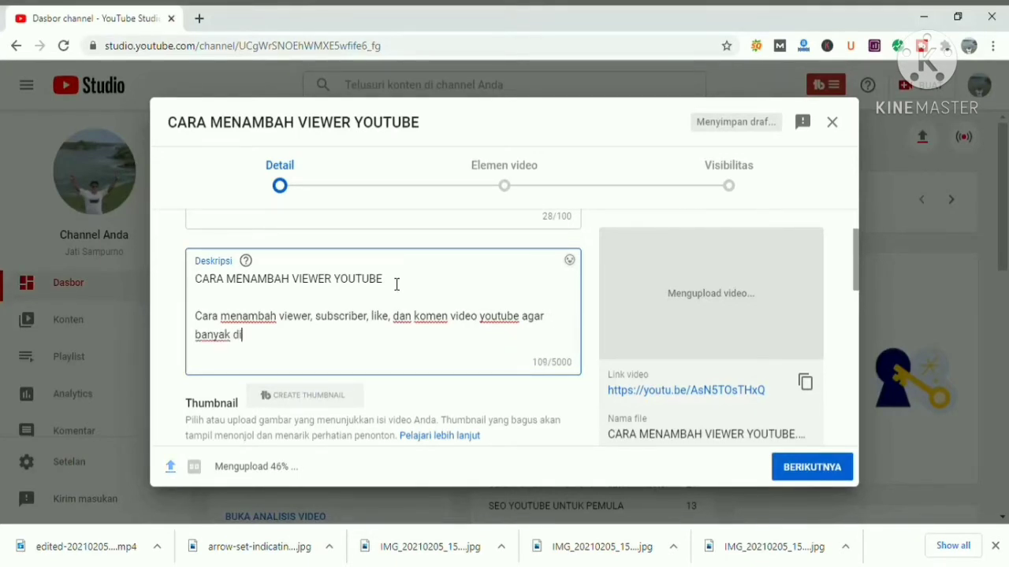
text(tonto)
key(BackSpace)
key(BackSpace)
key(BackSpace)
key(BackSpace)
key(BackSpace)
key(BackSpace)
key(BackSpace)
text(yang )
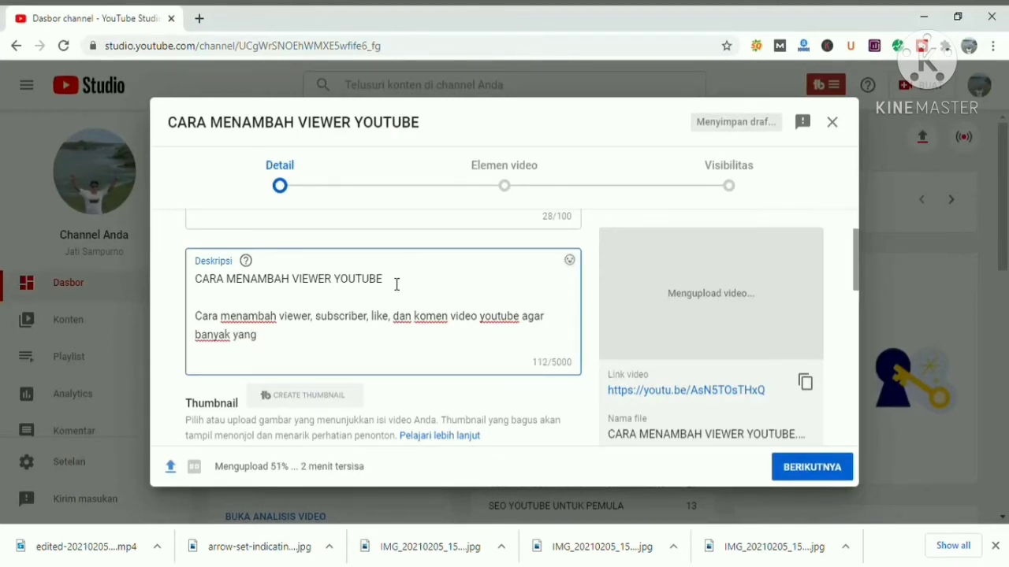
text(nonton.)
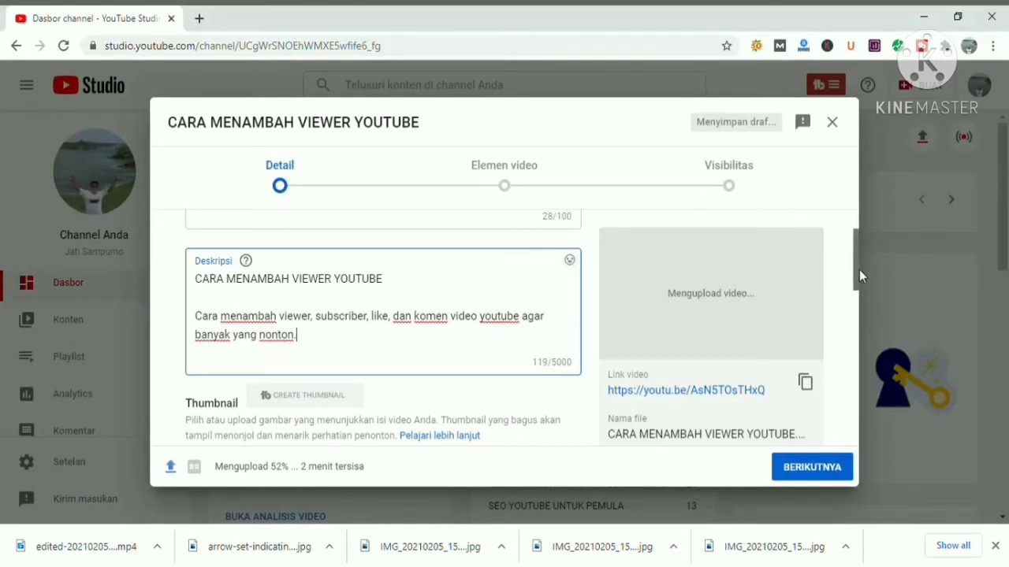
Step: Add the video to the Tutorial Aplikas playlist
scroll(826, 471, down, 1)
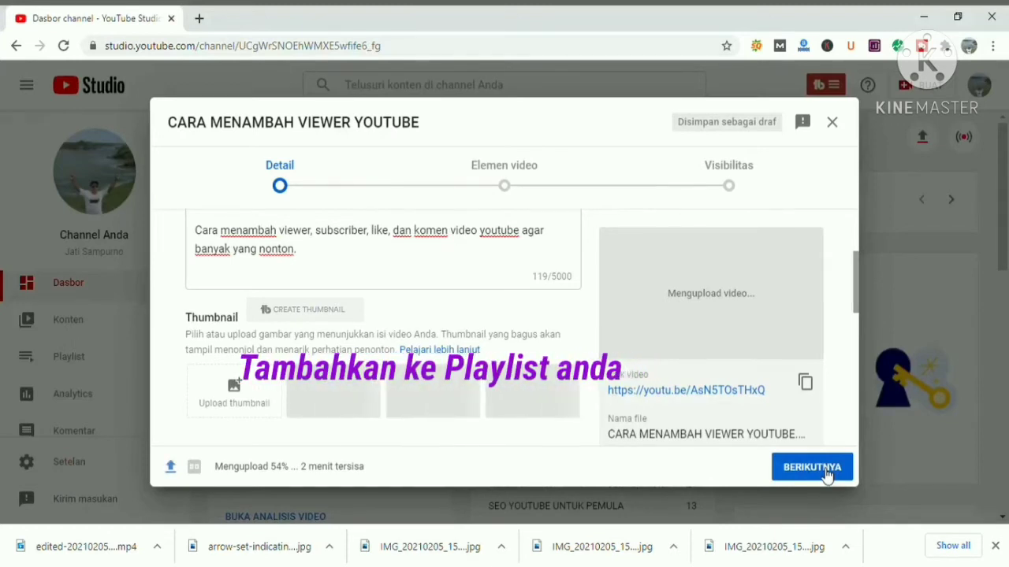
drag(859, 285, 865, 348)
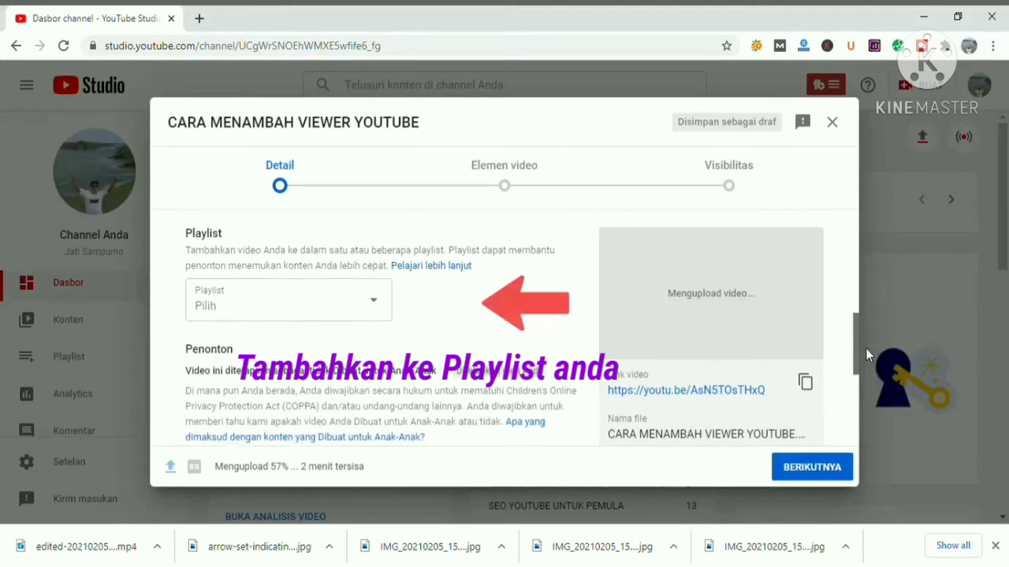
click(378, 301)
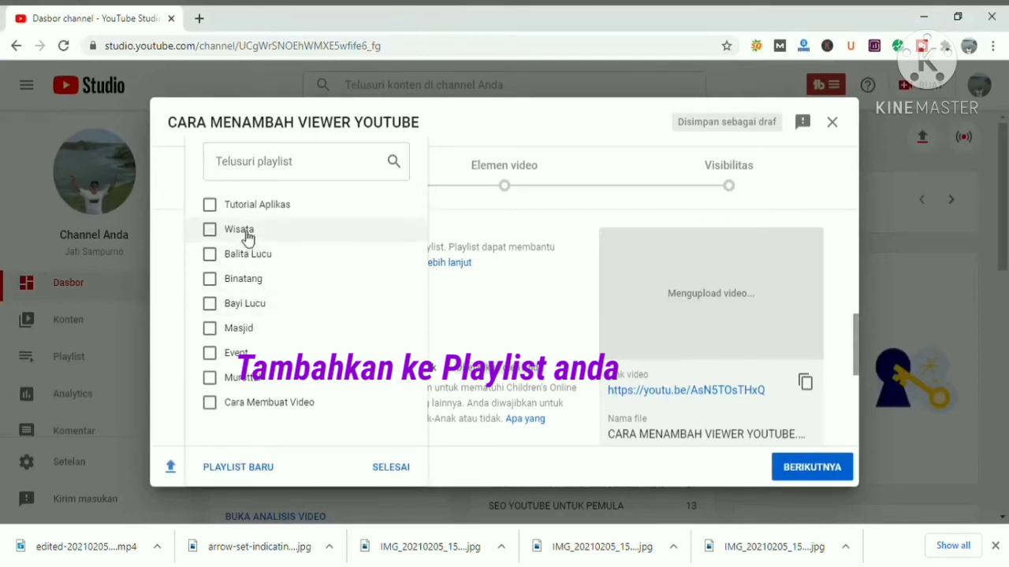
click(213, 206)
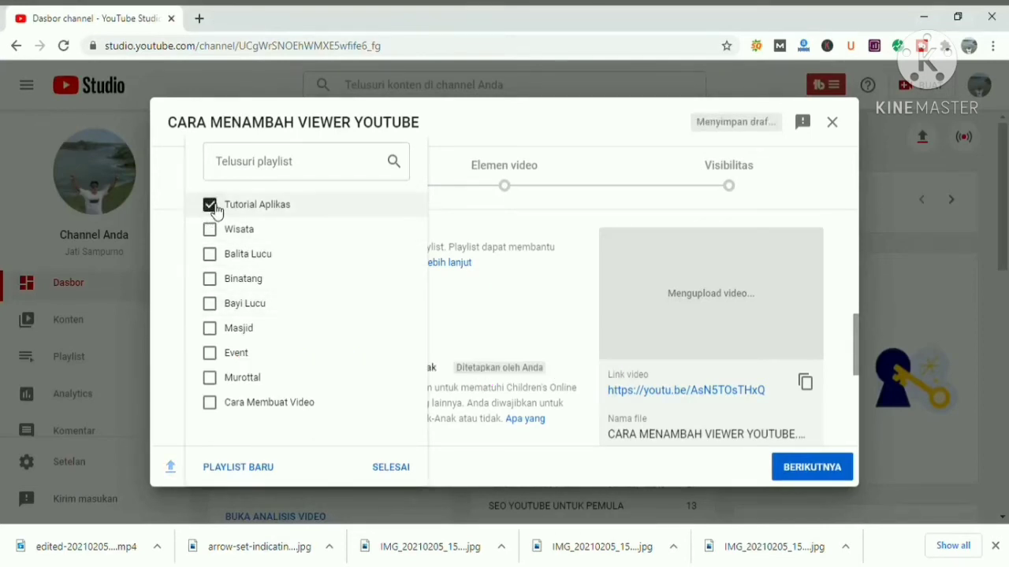
click(815, 473)
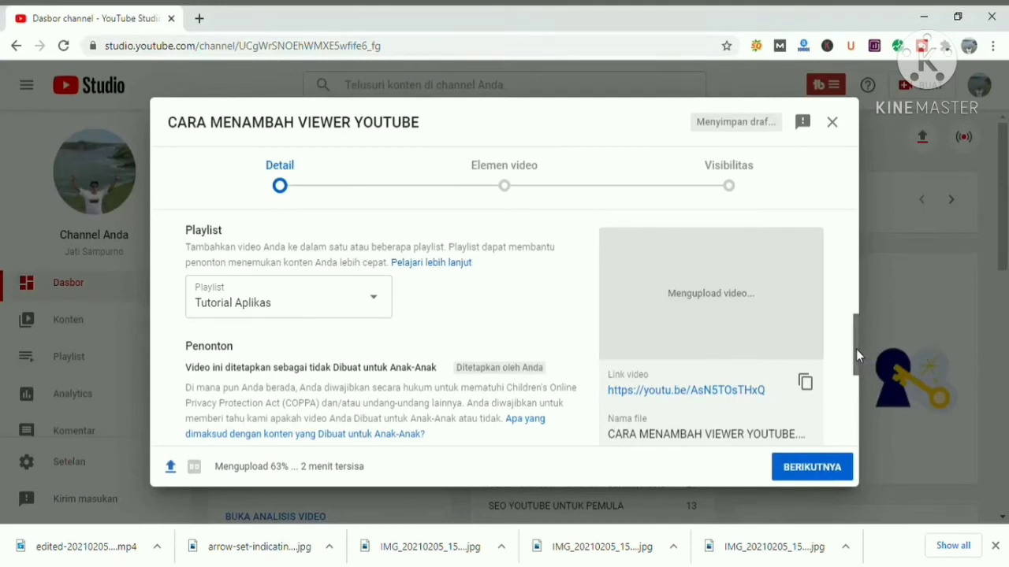
Step: Proceed past the audience settings and the video elements stage to the visibility settings, adding no end screen or cards
drag(857, 355, 870, 428)
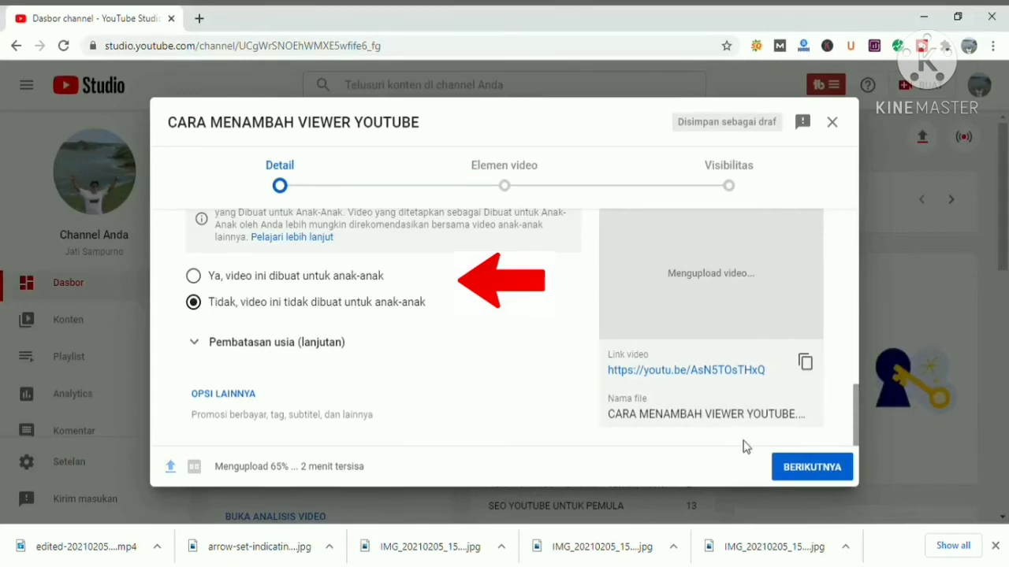
click(804, 469)
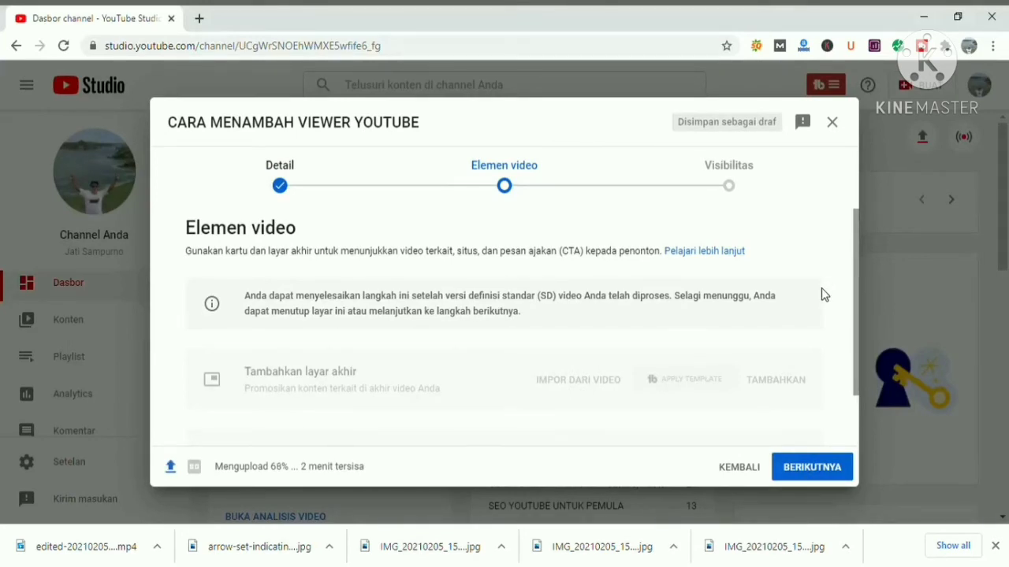
click(825, 470)
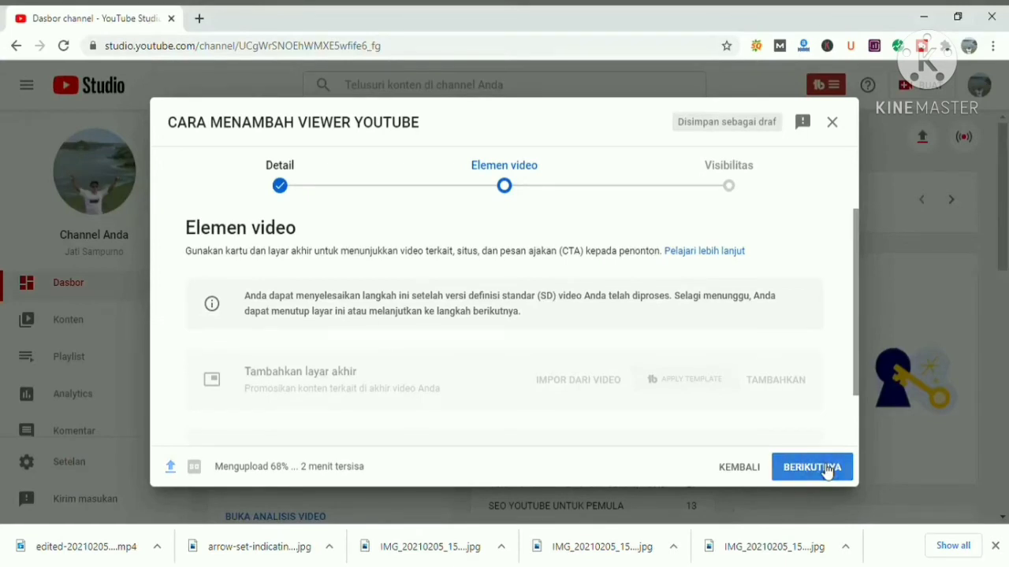
click(826, 470)
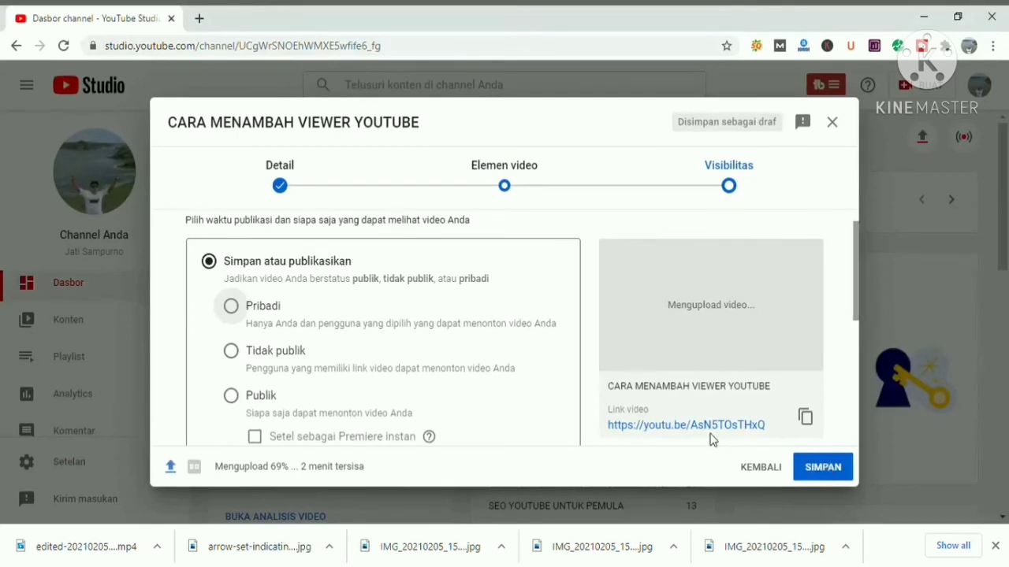
Step: Set the video's visibility to Publik and publish it
click(233, 396)
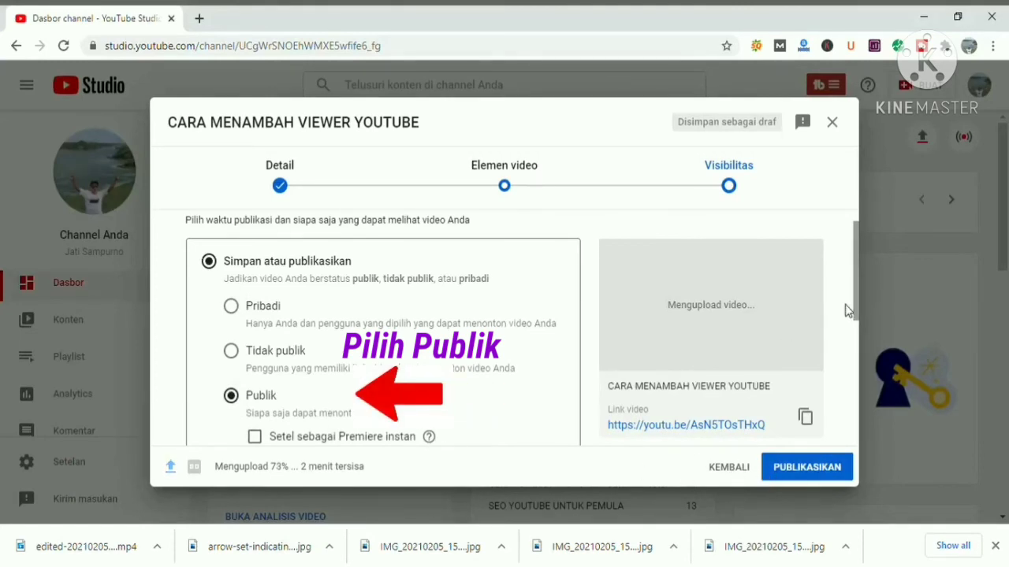
drag(860, 318, 860, 340)
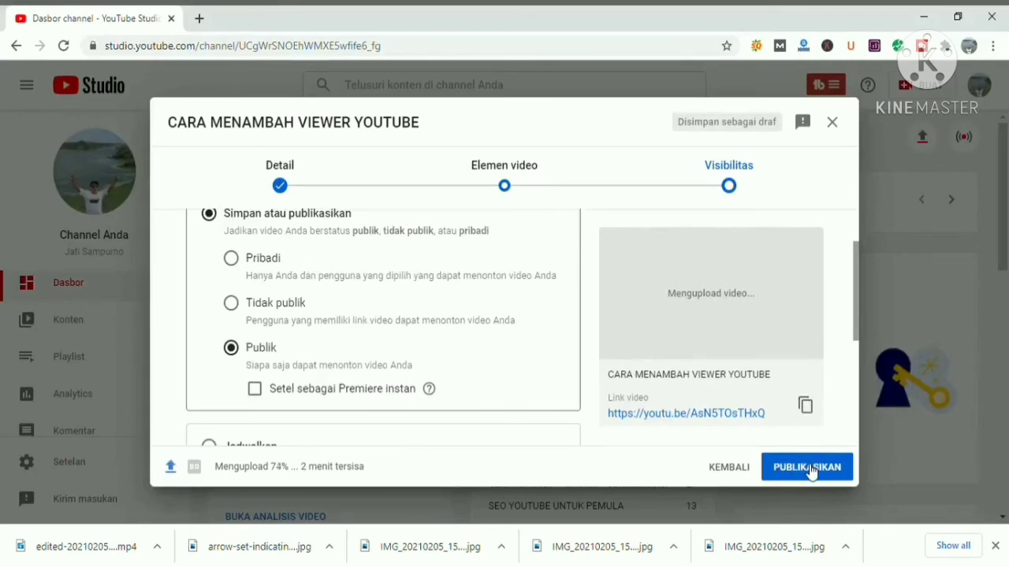
click(810, 468)
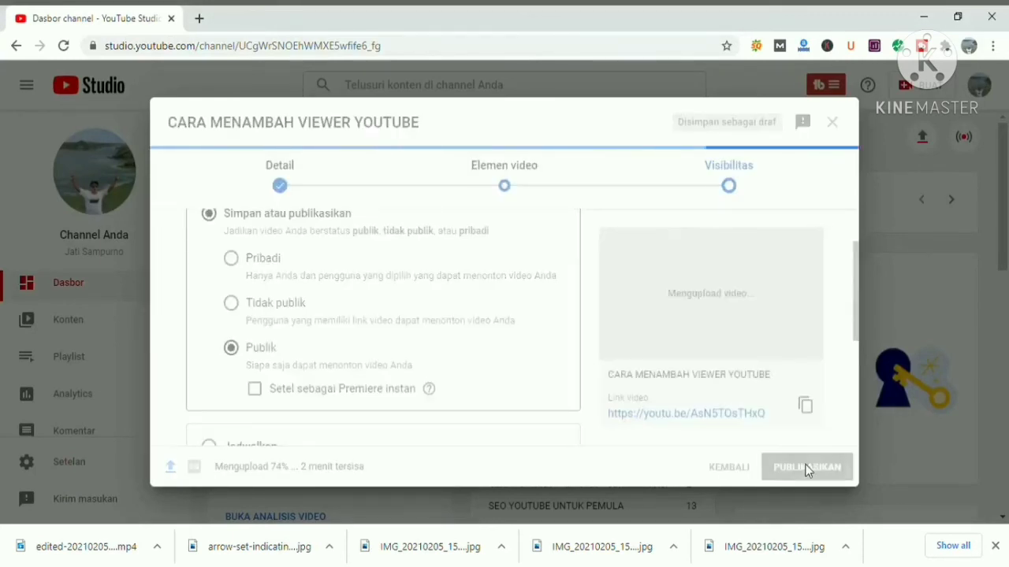